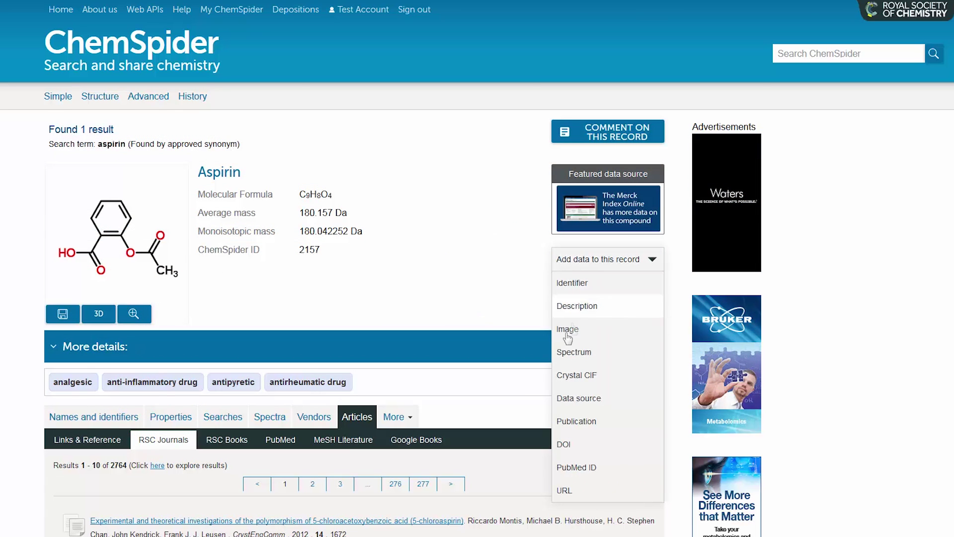
# Look up the DOI 10.1039/C3FO60519A to add it to the Aspirin record
pyautogui.click(565, 444)
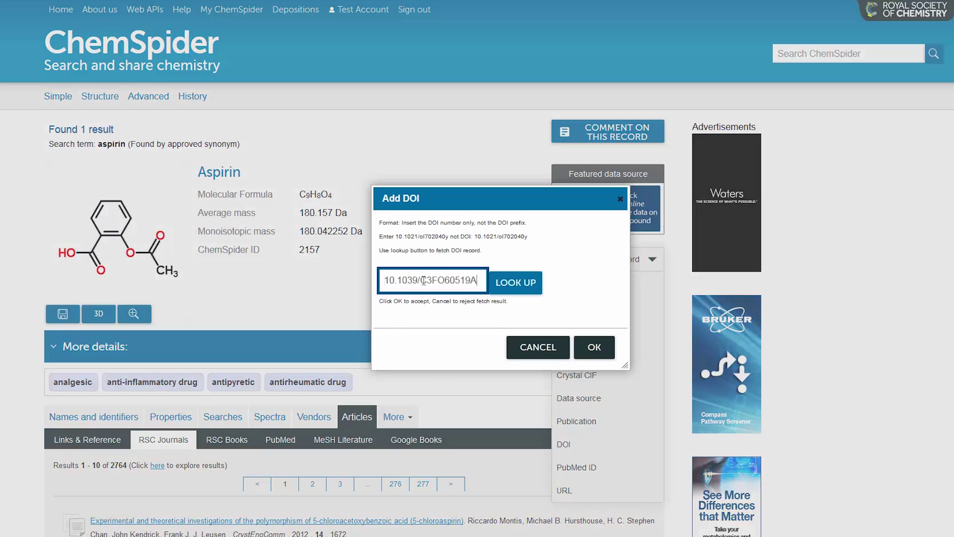
pyautogui.click(500, 288)
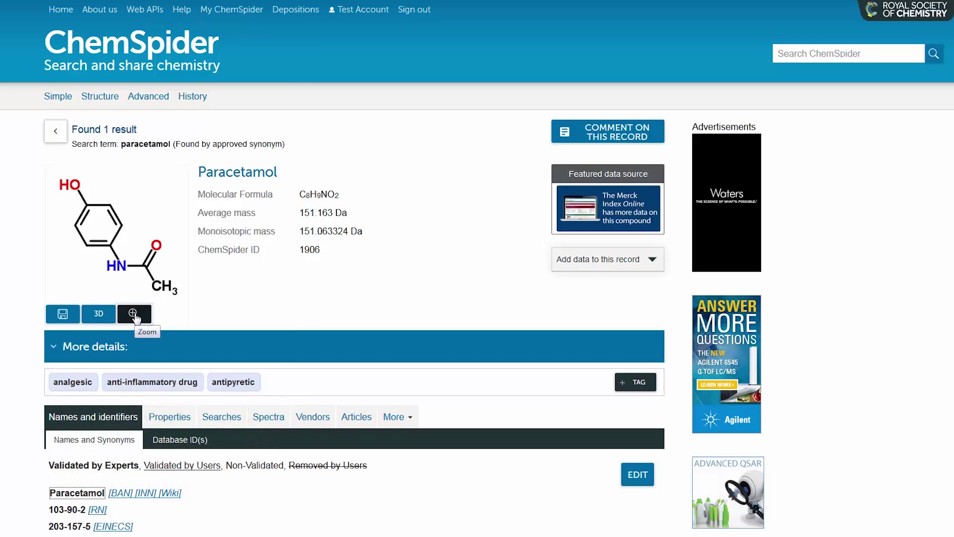
# Enlarge Paracetamol's structure drawing, then show and rotate it as a 3D model
pyautogui.click(133, 314)
pyautogui.click(152, 379)
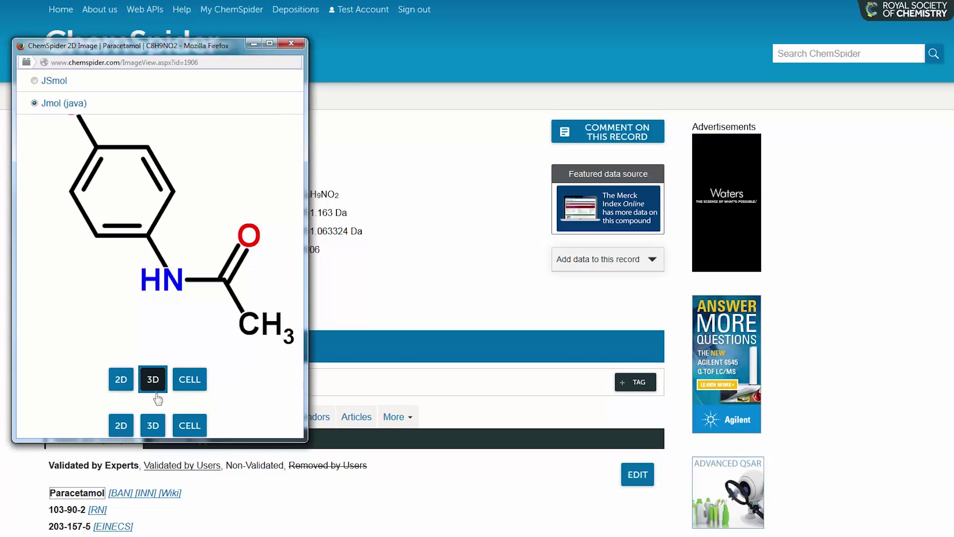
pyautogui.moveTo(163, 208); pyautogui.dragTo(298, 278)
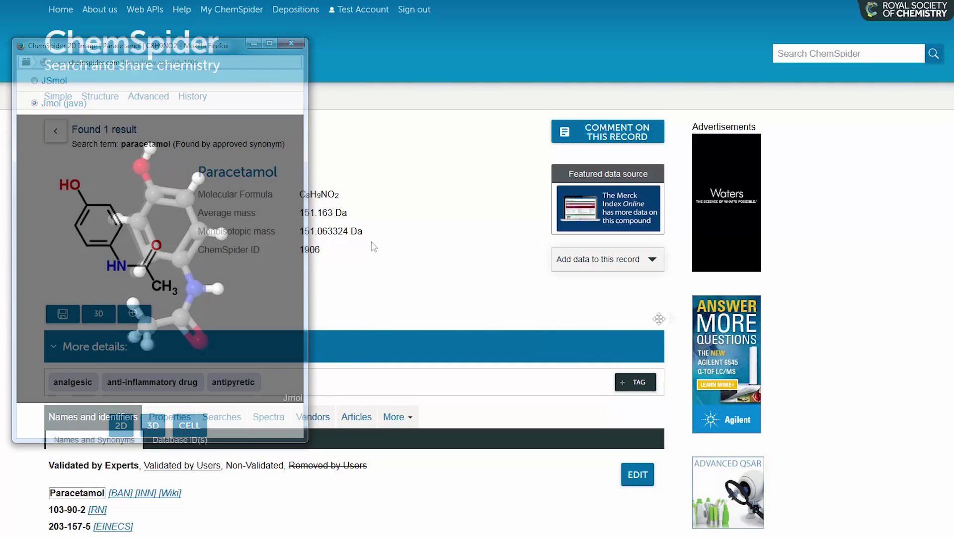
pyautogui.scroll(-4, 374, 247)
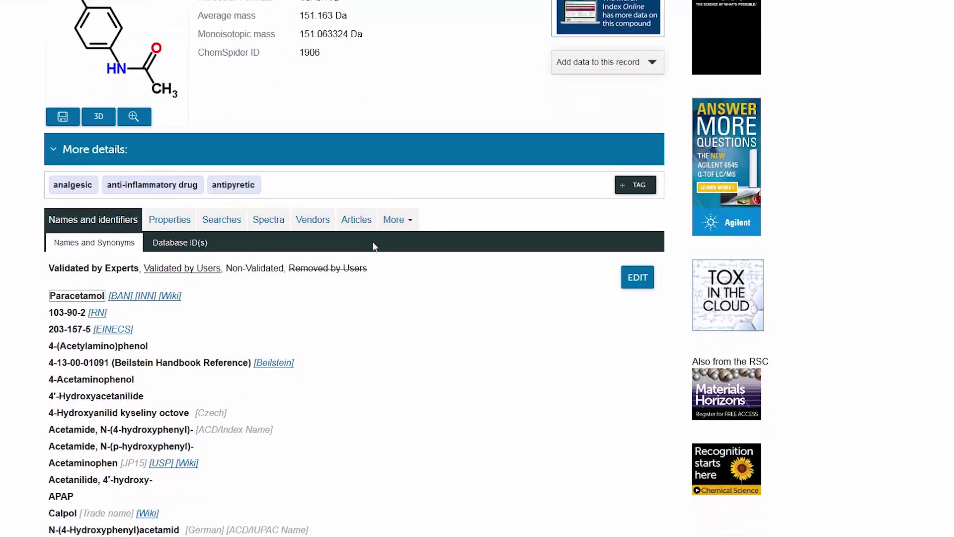
pyautogui.scroll(-1, 374, 246)
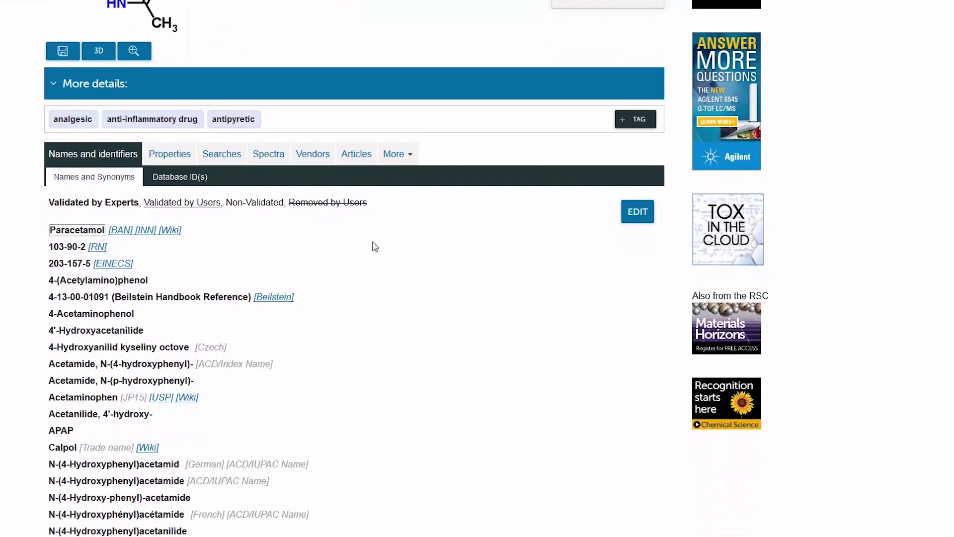
pyautogui.scroll(-1, 372, 241)
# Expand Paracetamol's melting point and gravity property values and zoom into the infrared spectrum
pyautogui.click(167, 94)
pyautogui.click(199, 182)
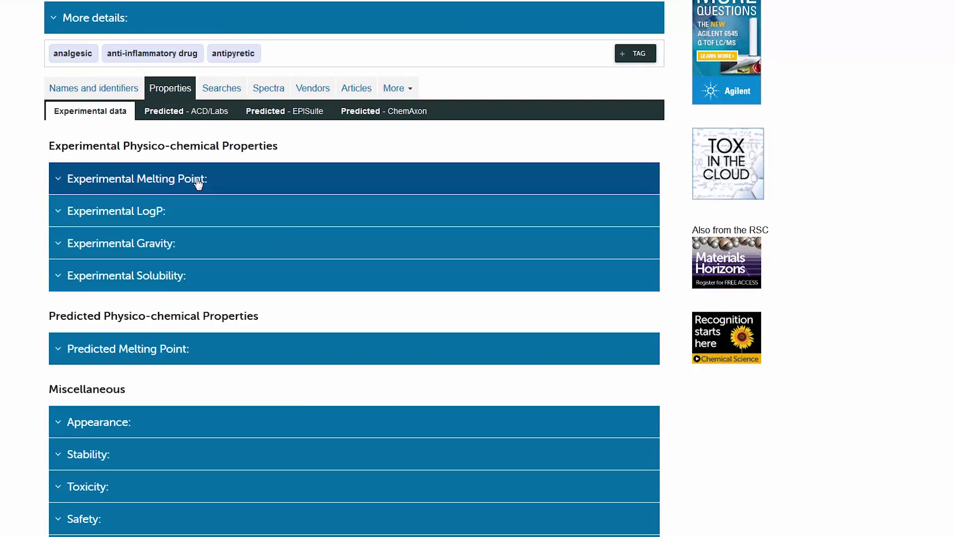
pyautogui.scroll(-2, 199, 183)
pyautogui.scroll(-2, 200, 185)
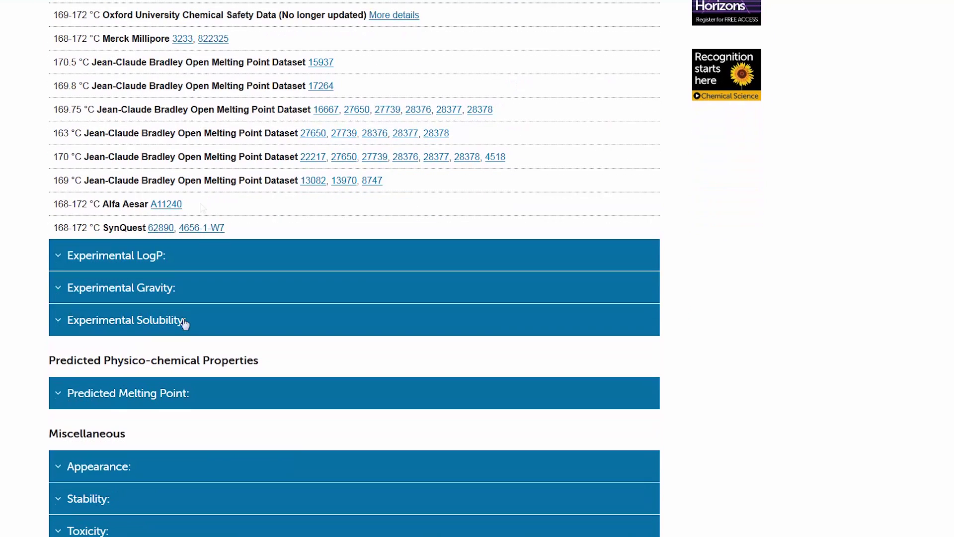
pyautogui.click(213, 298)
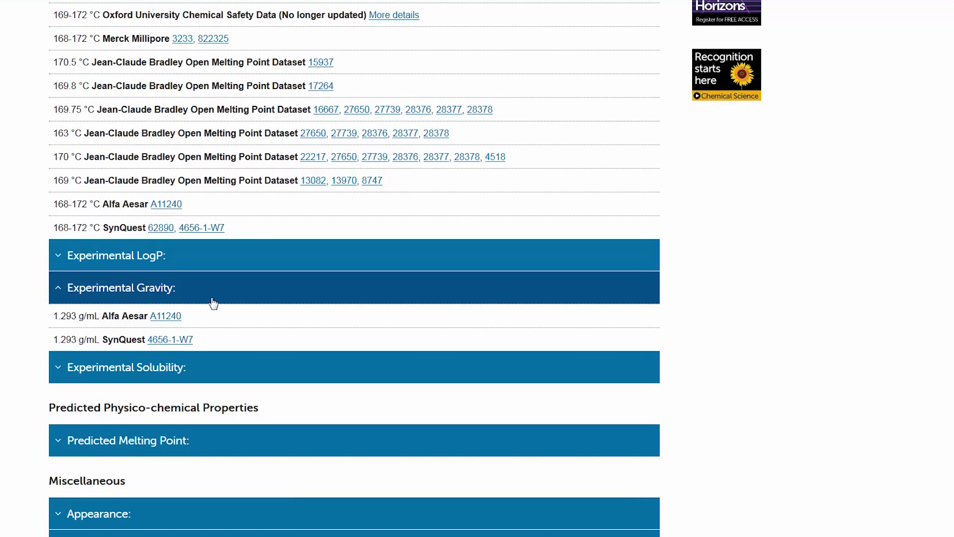
pyautogui.click(171, 447)
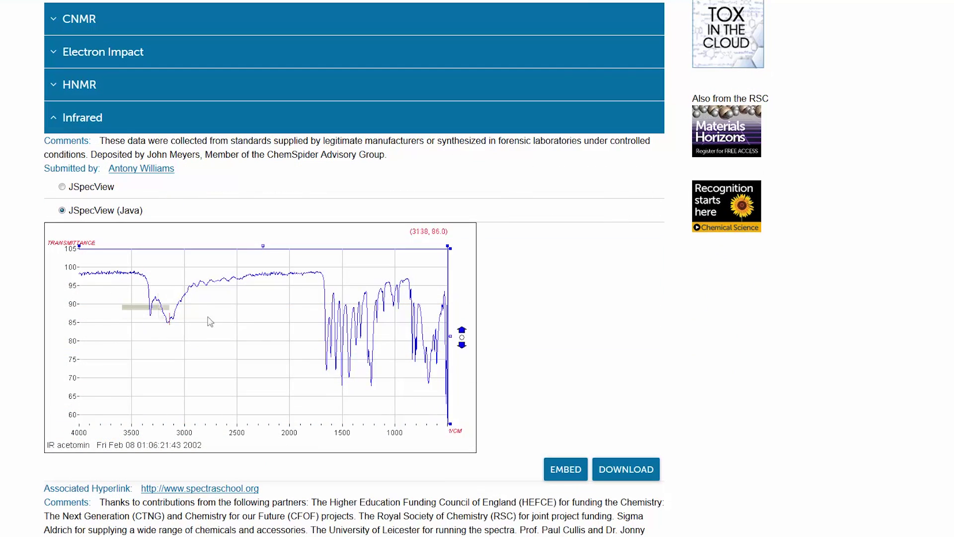
pyautogui.moveTo(213, 322); pyautogui.dragTo(377, 405)
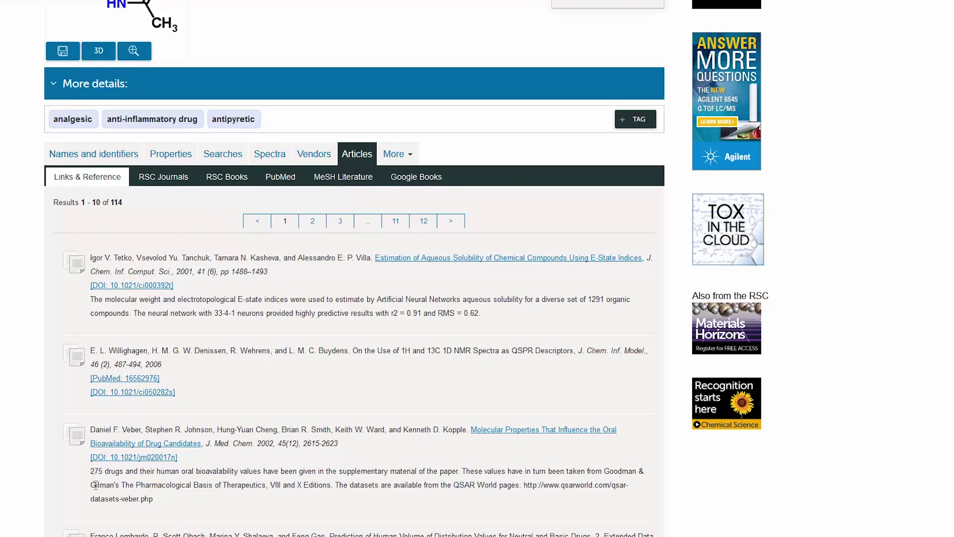
# Show Paracetamol's patents, then its data sources table, from the More menu
pyautogui.click(403, 158)
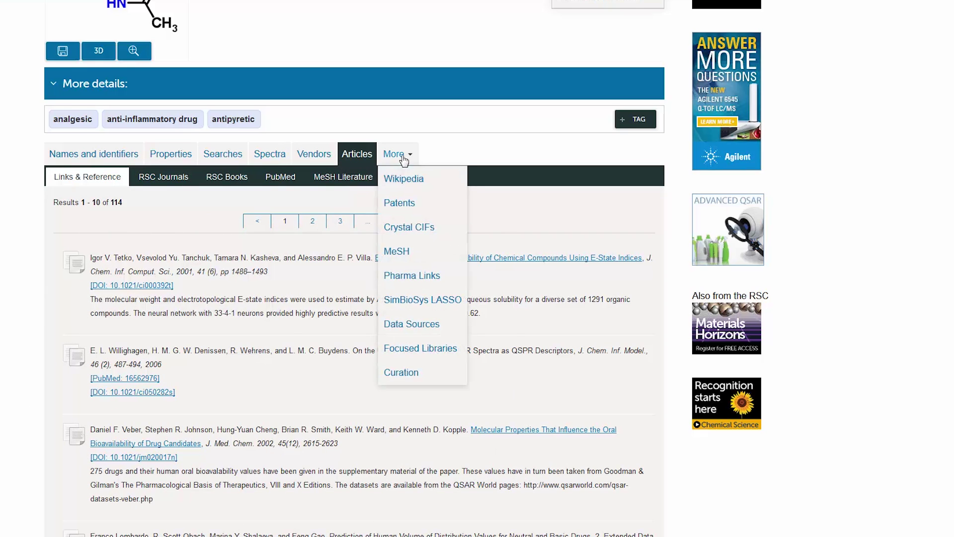
pyautogui.click(404, 204)
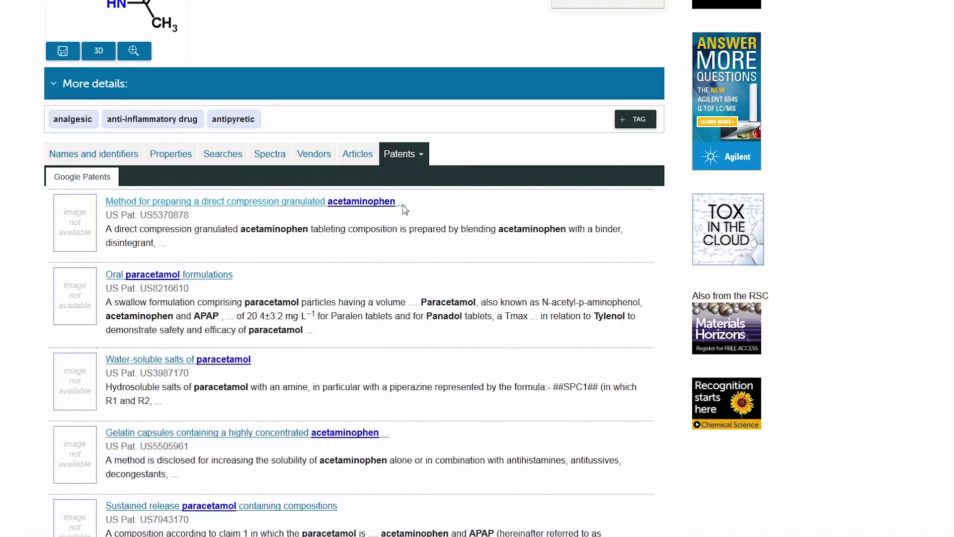
pyautogui.click(402, 153)
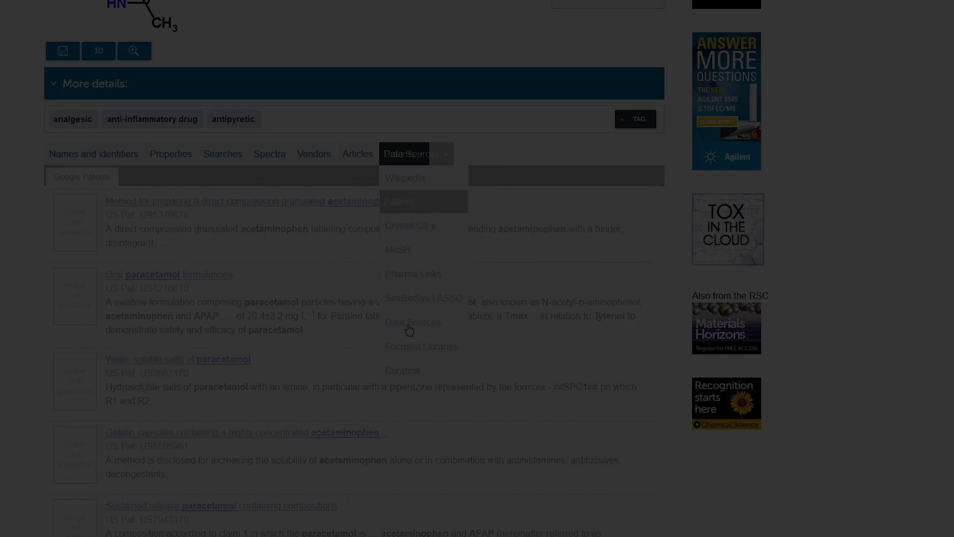
pyautogui.click(410, 328)
pyautogui.scroll(-1, 434, 323)
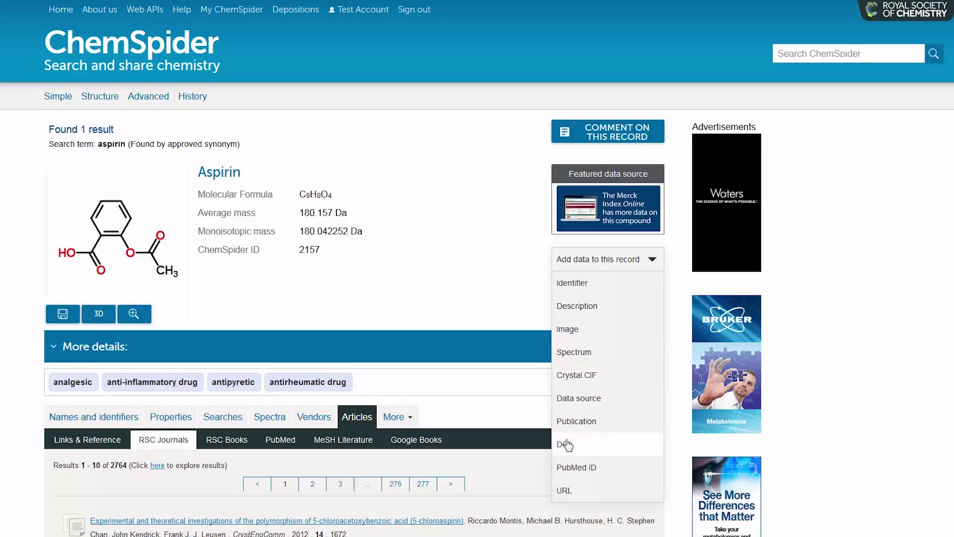
# Look up a DOI for the Aspirin record and scroll through Paracetamol's Data Sources table
pyautogui.click(567, 445)
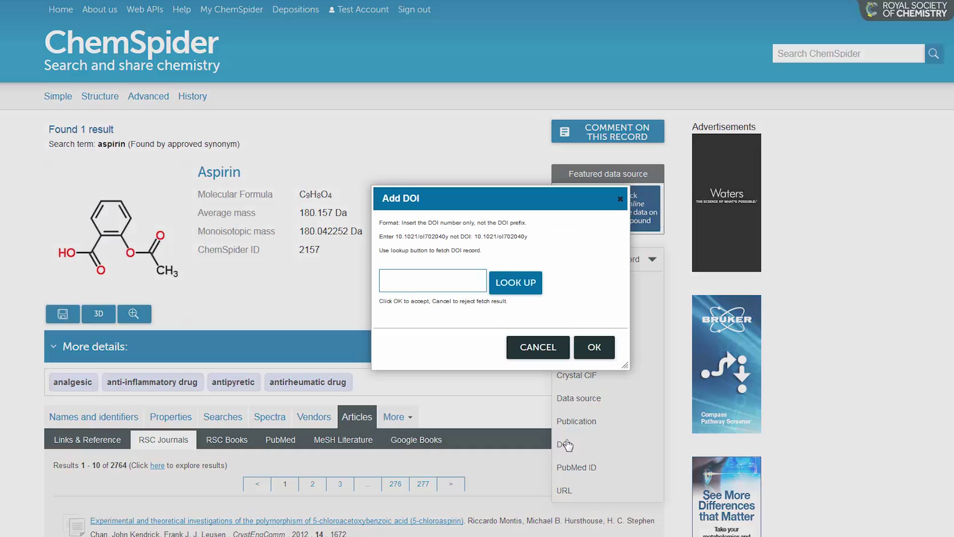
pyautogui.click(499, 286)
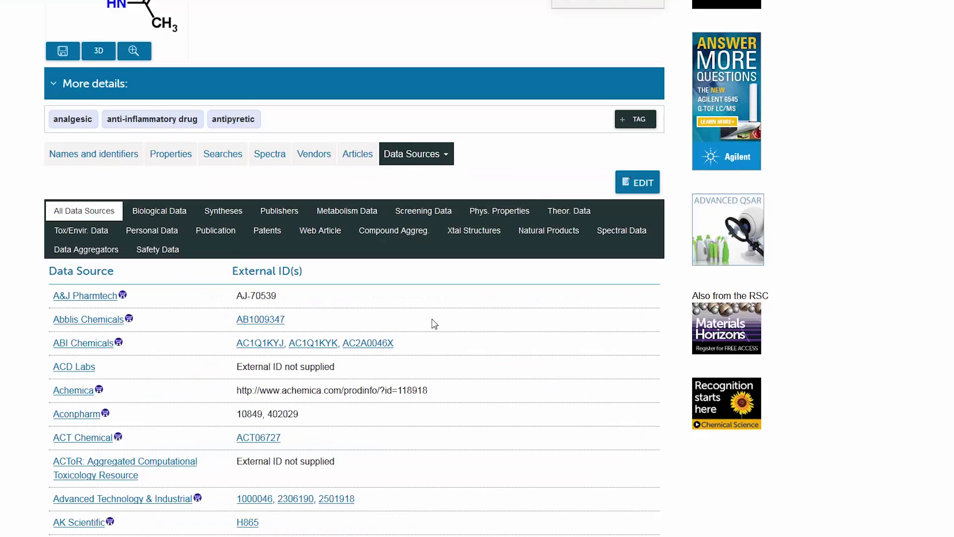
pyautogui.scroll(-3, 435, 324)
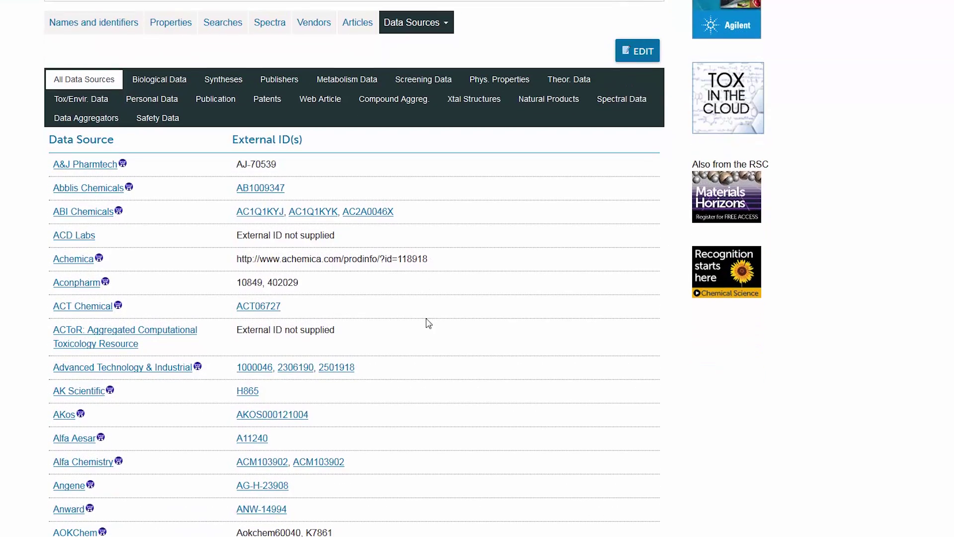
pyautogui.scroll(-4, 411, 303)
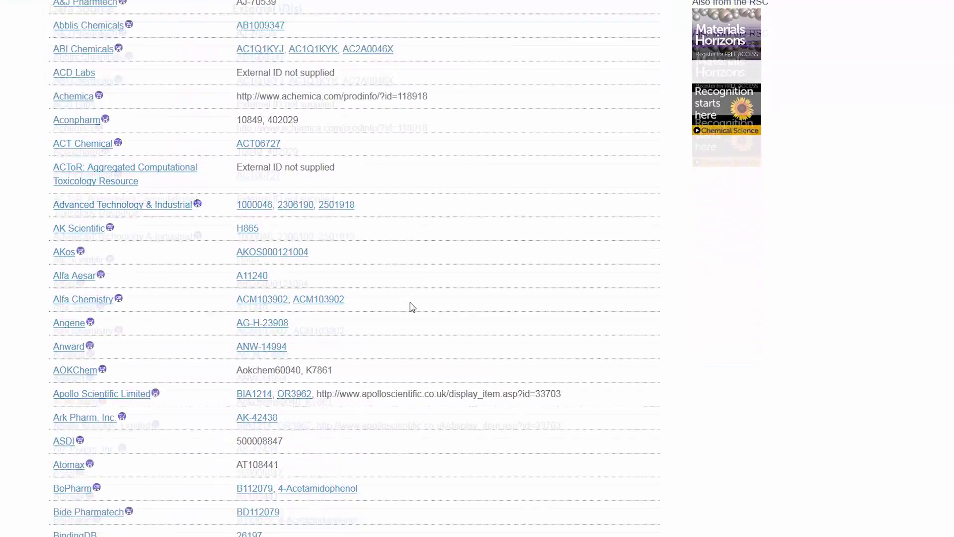
pyautogui.scroll(-6, 412, 307)
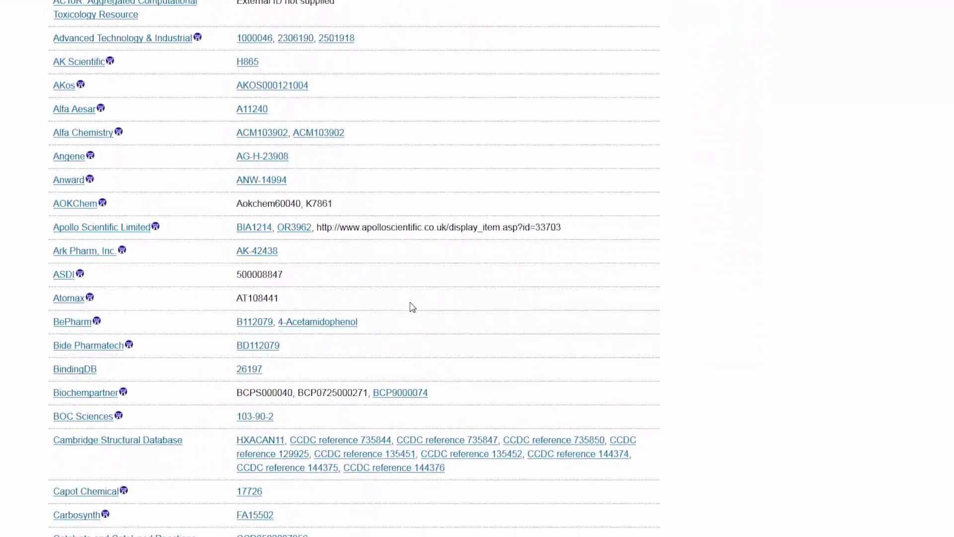
pyautogui.scroll(-2, 405, 301)
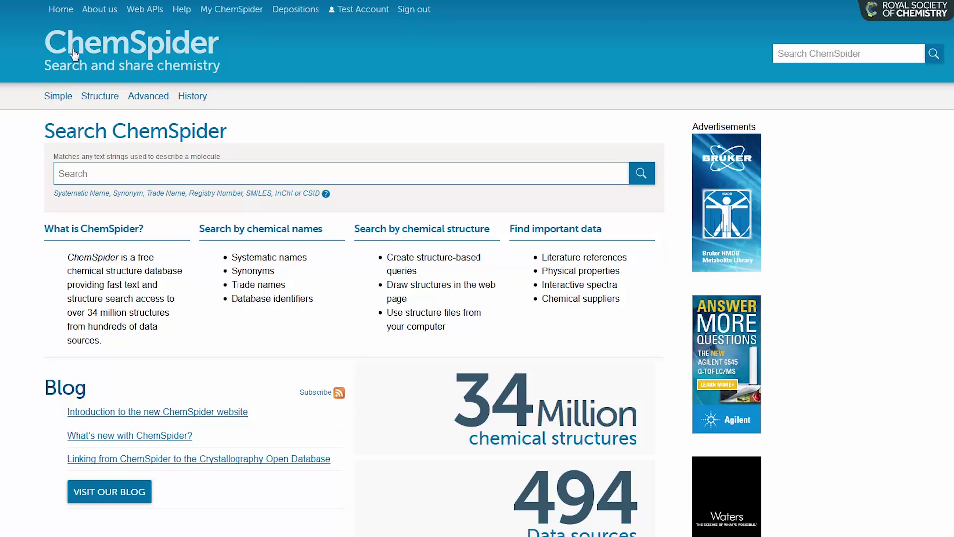
# Visit the Simple, Structure and Advanced search pages and expand the Identifier options
pyautogui.click(56, 100)
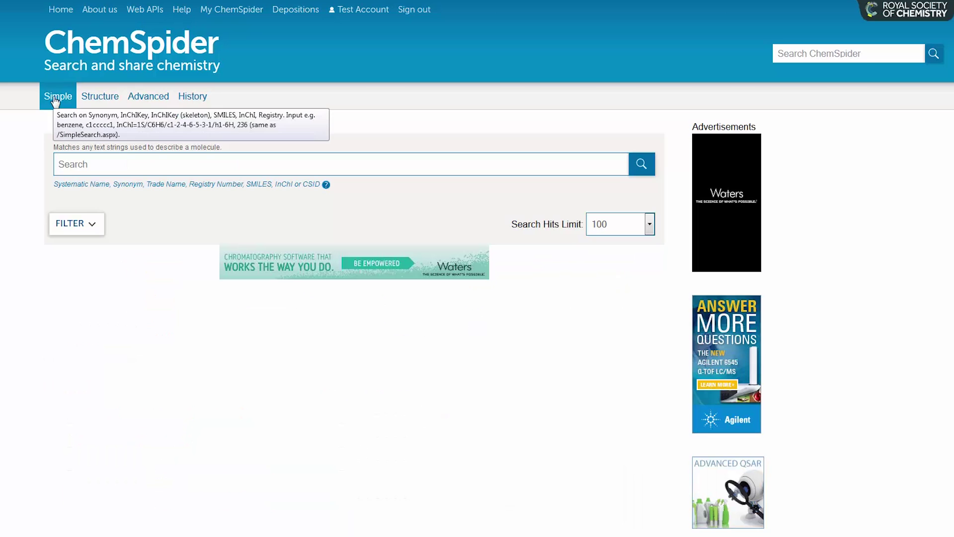
pyautogui.click(98, 97)
pyautogui.hotkey('ctrl', 'a')
pyautogui.click(148, 96)
pyautogui.scroll(-9, 133, 185)
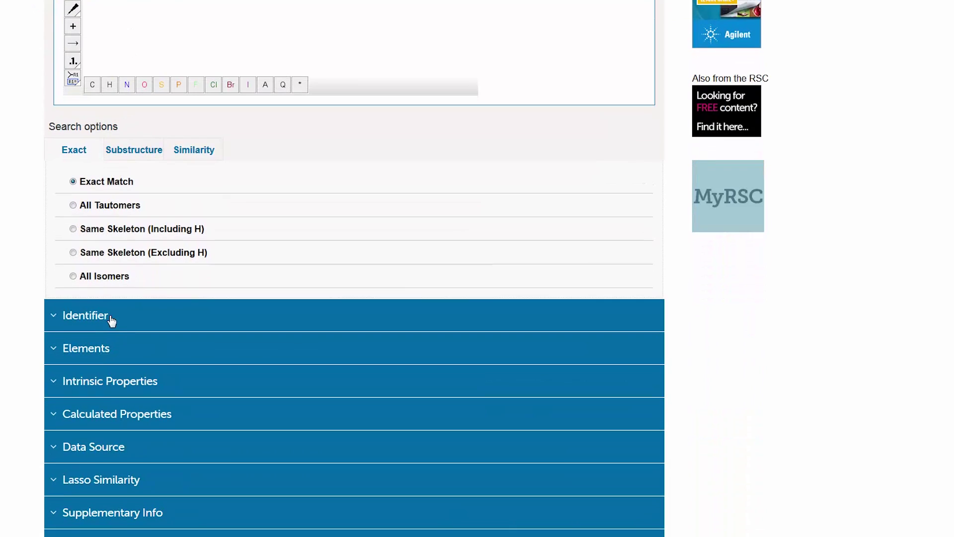
pyautogui.click(117, 315)
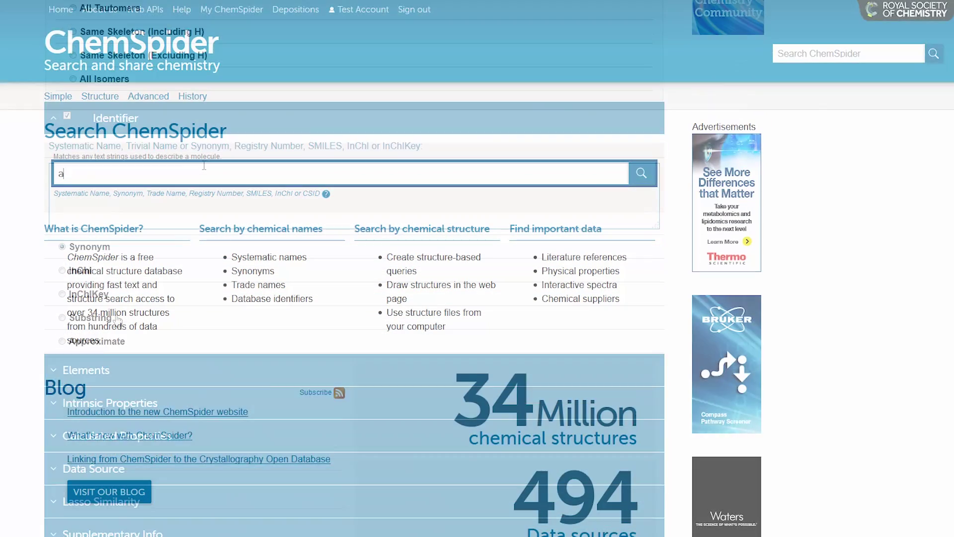
# Search for aspirin and browse its Properties, Searches, Spectra and Articles sections
pyautogui.write('spirin')
pyautogui.press('Return')
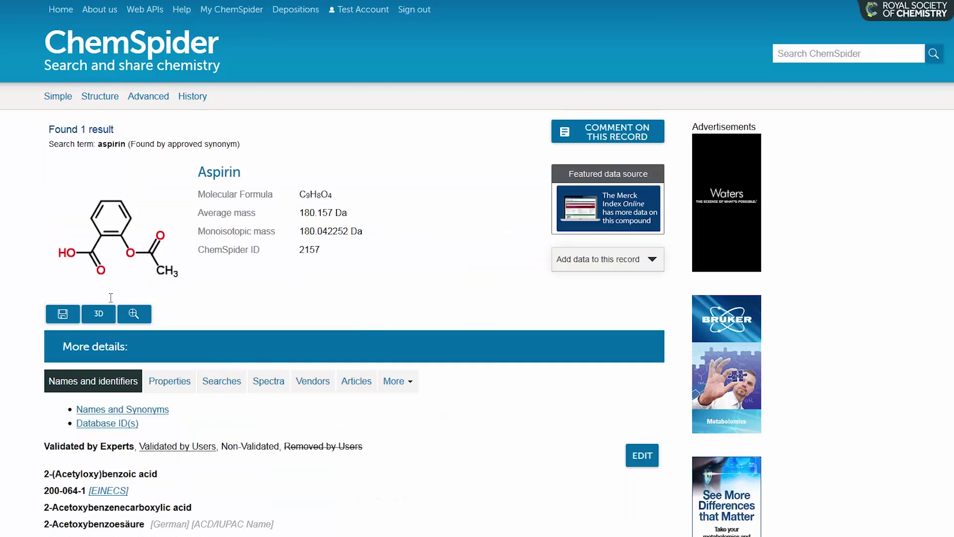
pyautogui.scroll(-3, 323, 388)
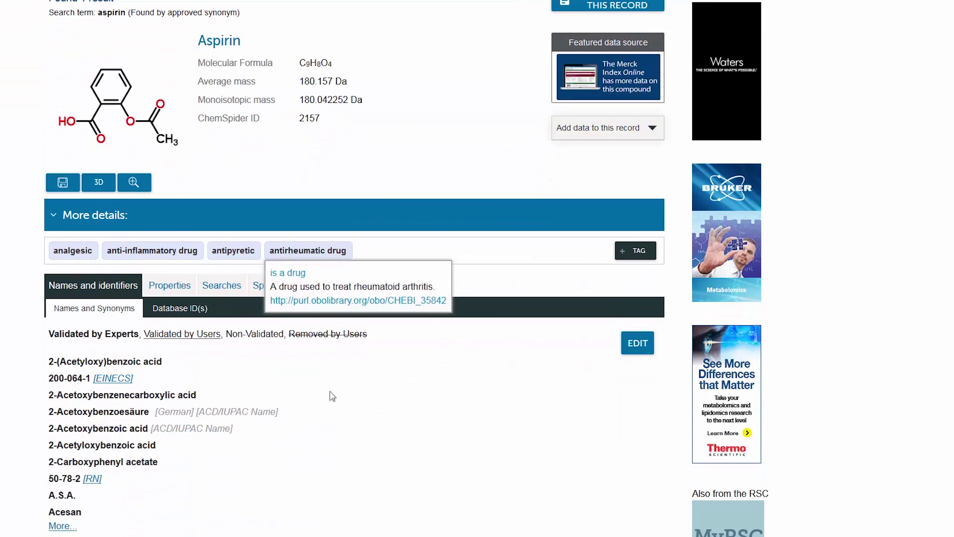
pyautogui.click(192, 293)
pyautogui.click(222, 287)
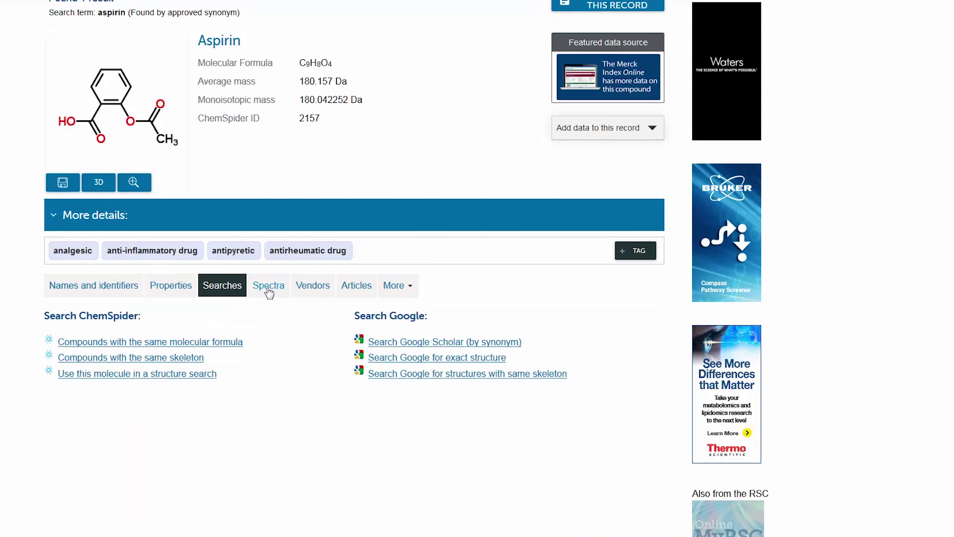
pyautogui.click(268, 285)
pyautogui.click(352, 293)
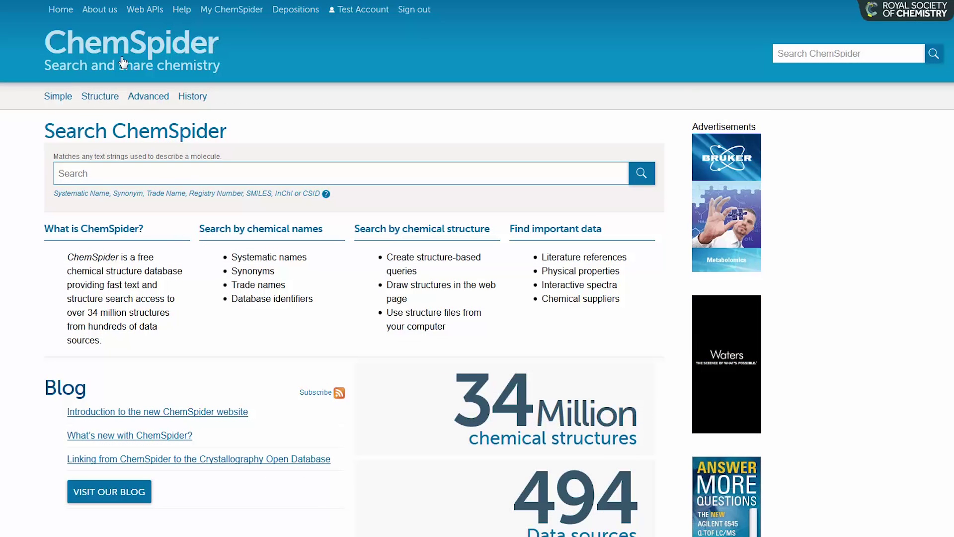
# Search for 'brevetoxin B' from the home search box
pyautogui.click(168, 172)
pyautogui.write('brevetoxin B')
pyautogui.press('Return')
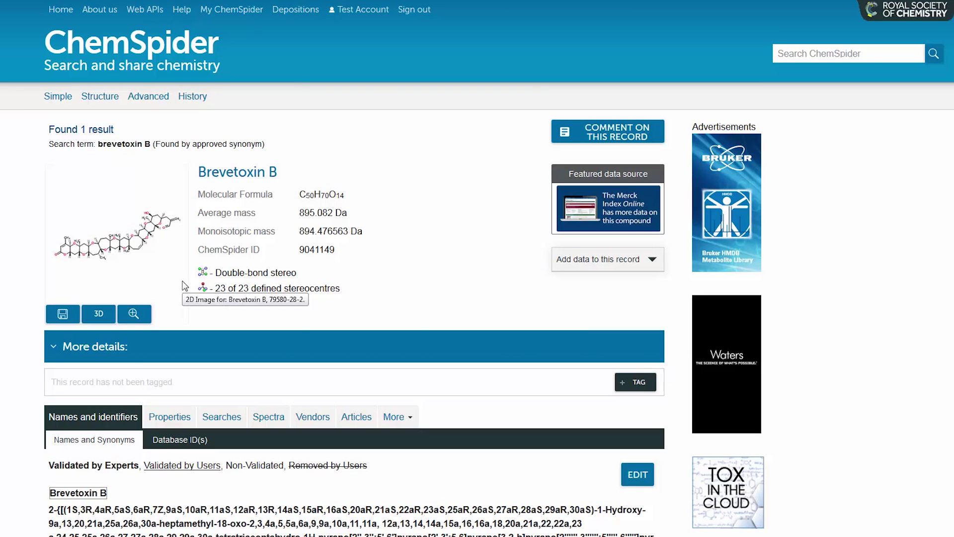
# Enlarge Brevetoxin B's structure drawing, then close the enlarged window
pyautogui.click(183, 285)
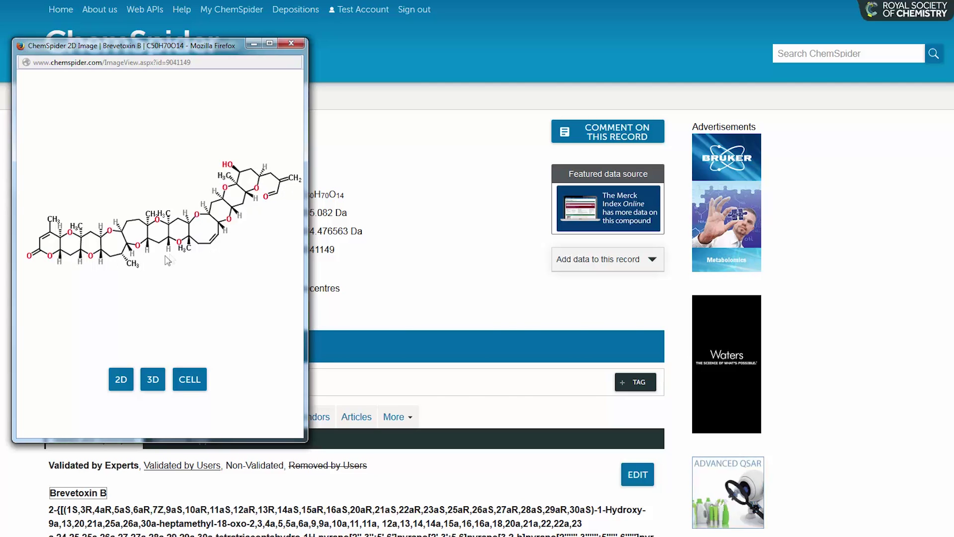
pyautogui.click(296, 42)
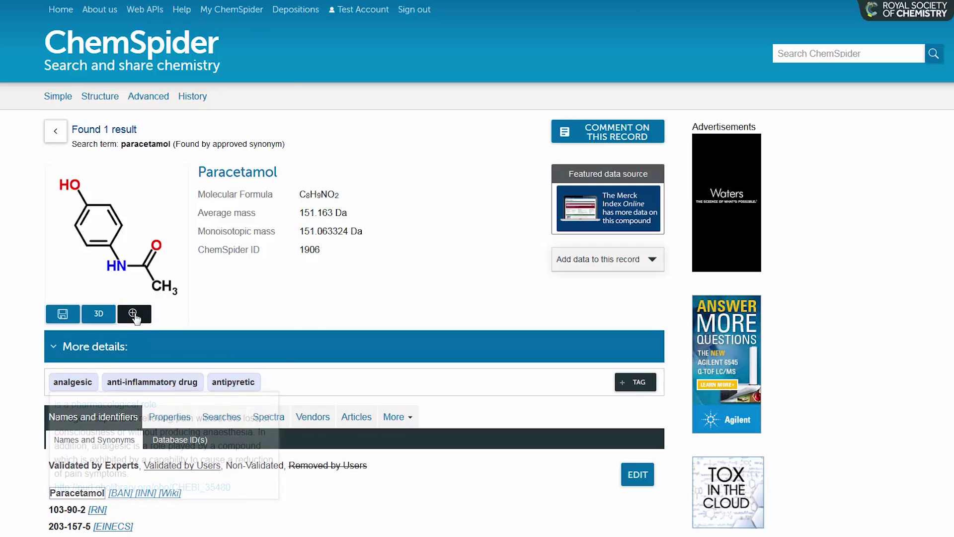
# Enlarge the Paracetamol structure drawing
pyautogui.click(133, 314)
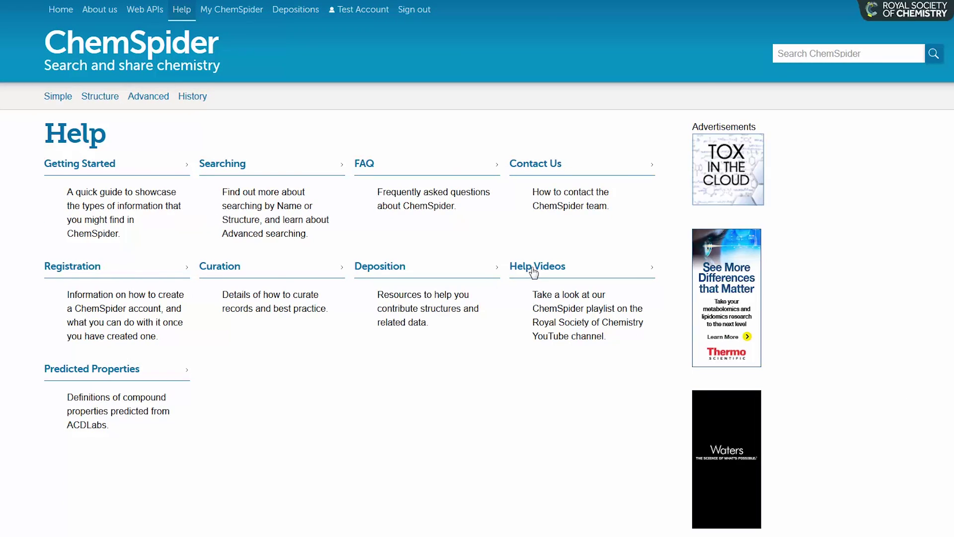
# Open the ChemSpider Help Videos playlist on YouTube and scroll through it
pyautogui.click(534, 269)
pyautogui.scroll(-4, 124, 413)
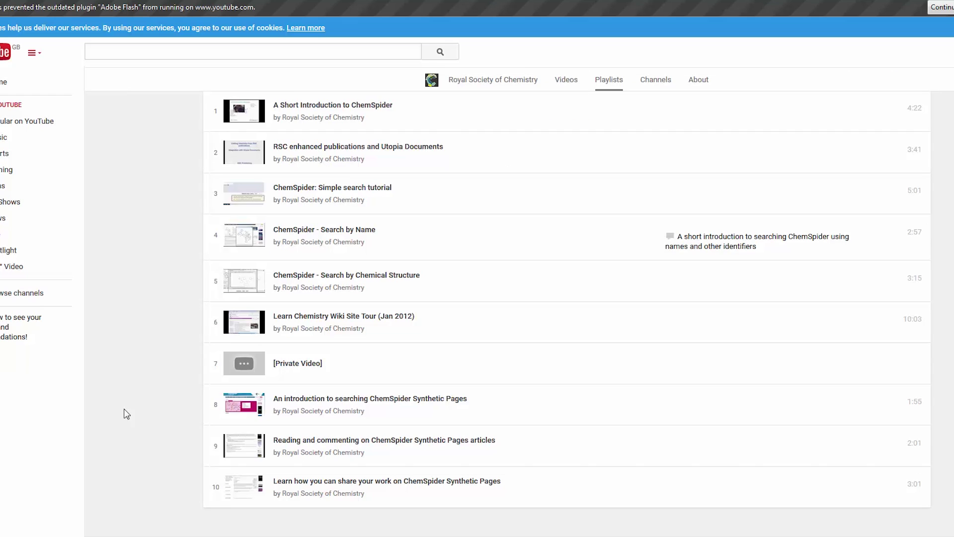